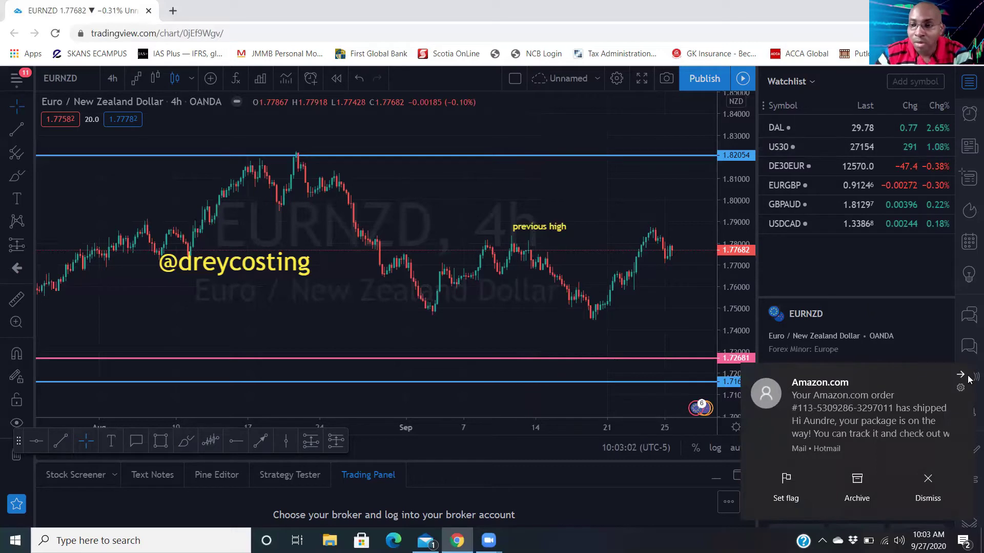
- Dismiss the Amazon mail notification covering the right side of the EURNZD chart
click(961, 375)
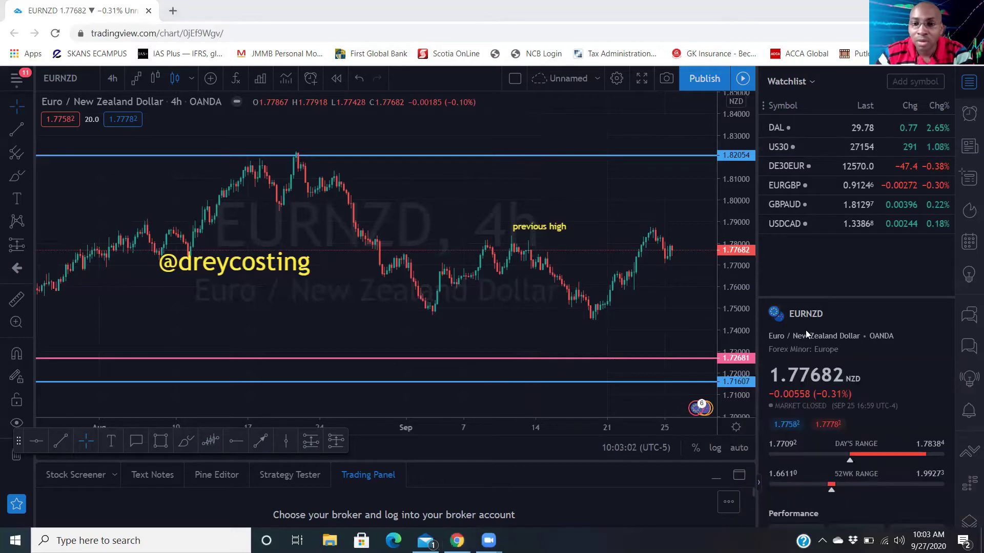
- Put the EURNZD 4h chart in full screen and pan to show space past the latest candle
click(641, 78)
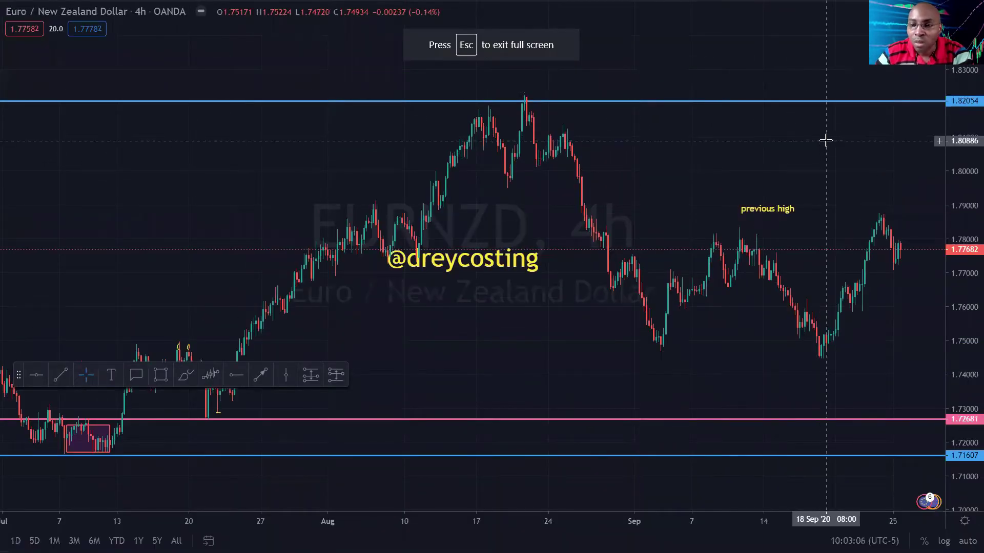
drag(811, 141, 736, 134)
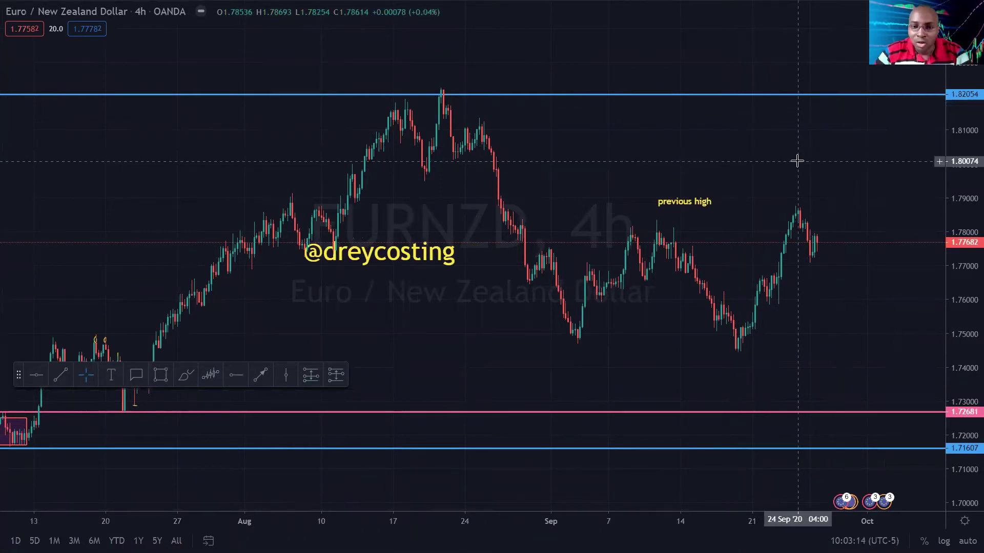
drag(797, 158, 819, 159)
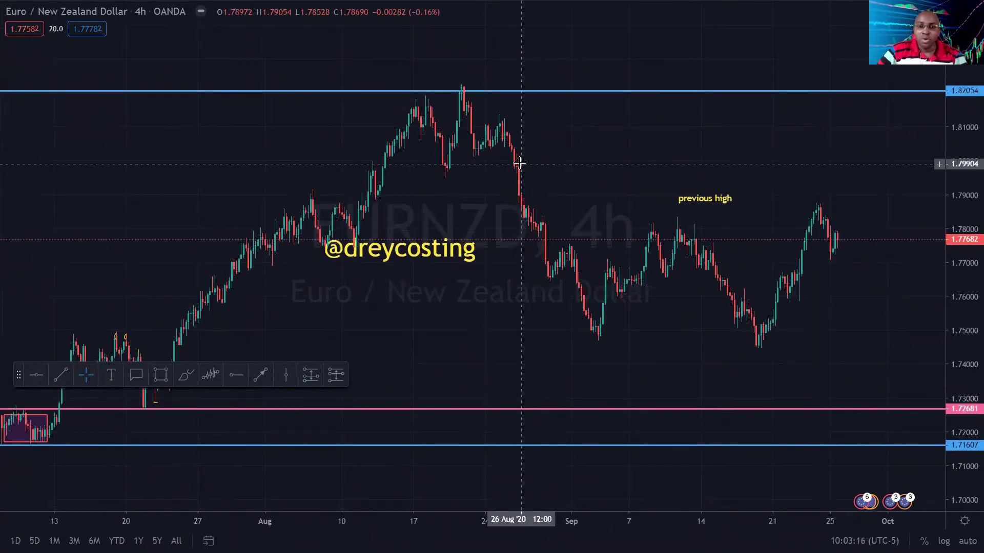
- Sketch trial yellow brush curves over the August high and September swings, then delete them
click(187, 376)
drag(537, 119, 767, 407)
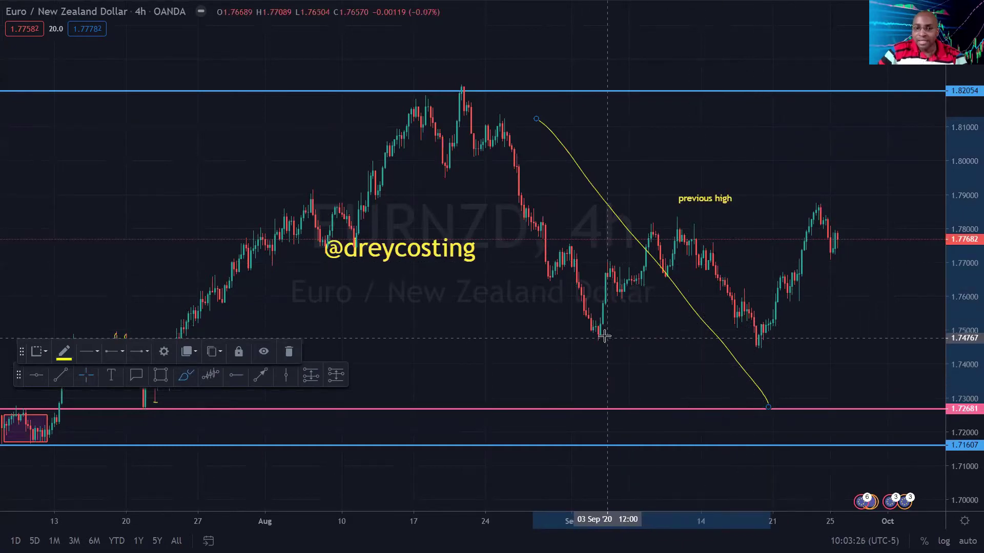
mouse_move(605, 335)
mouse_down()
mouse_move(631, 287)
mouse_move(712, 259)
mouse_move(763, 353)
mouse_up()
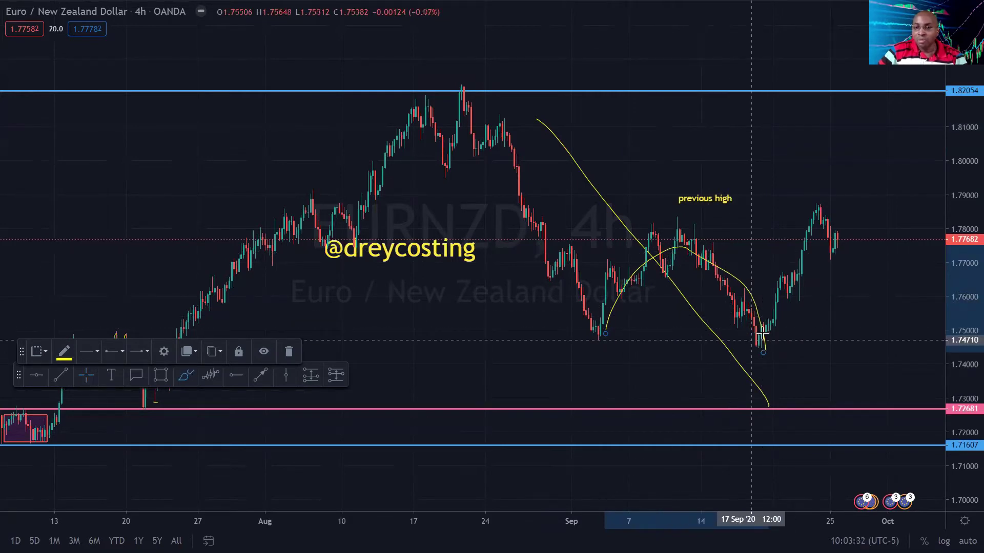
click(763, 349)
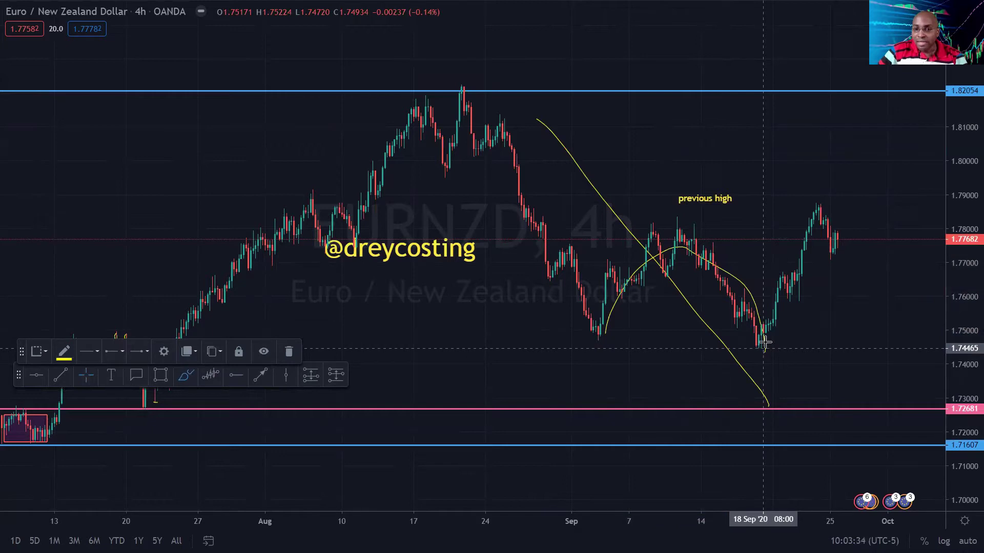
drag(763, 348, 827, 199)
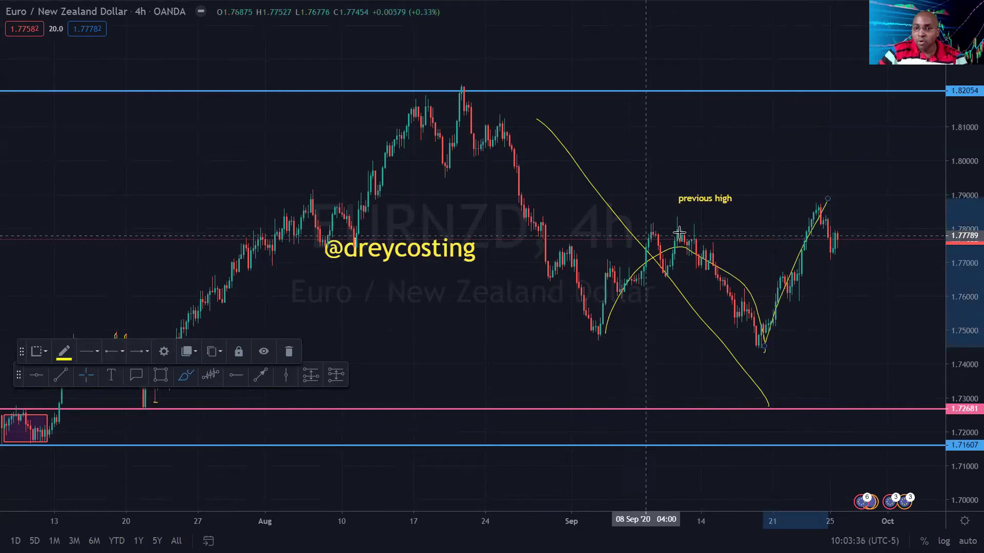
drag(673, 220, 679, 226)
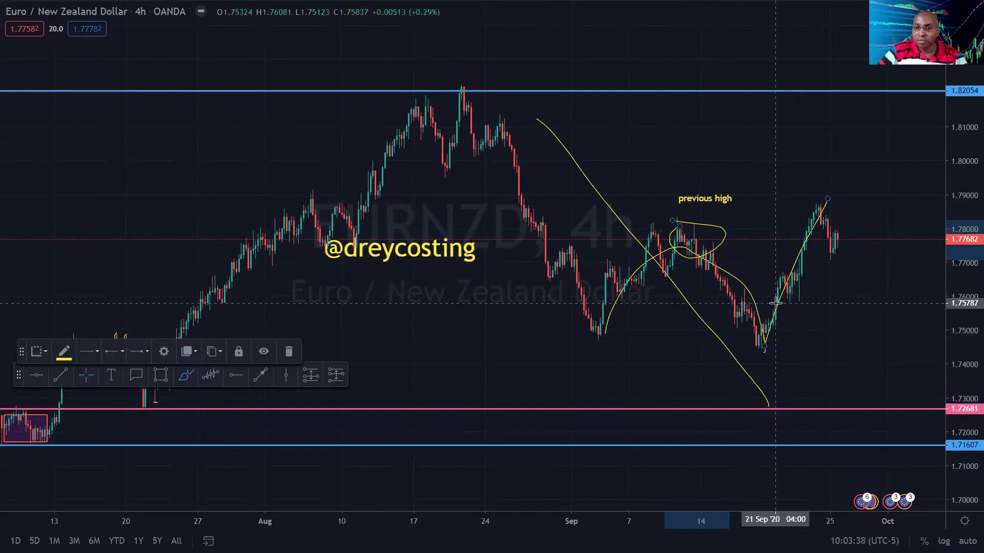
scroll(775, 304, up, 2)
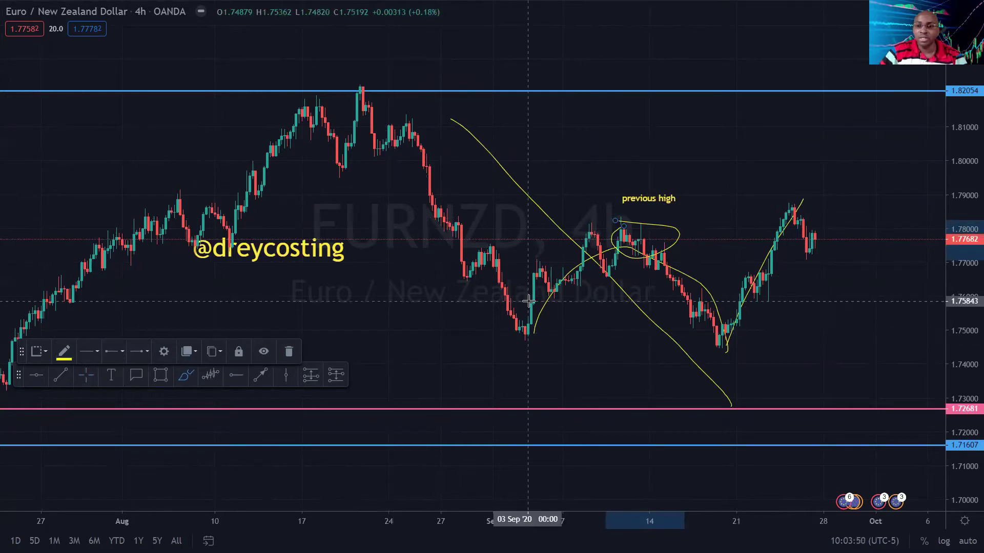
key(Delete)
key(Delete)
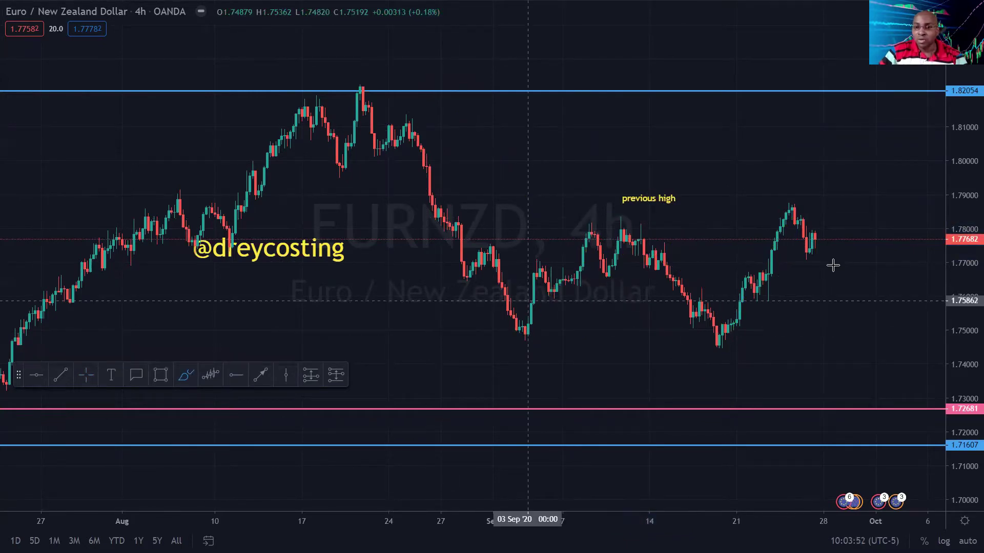
- Reframe the chart and circle the September low near 1.745 with the yellow brush
scroll(746, 309, up, 2)
scroll(741, 312, down, 5)
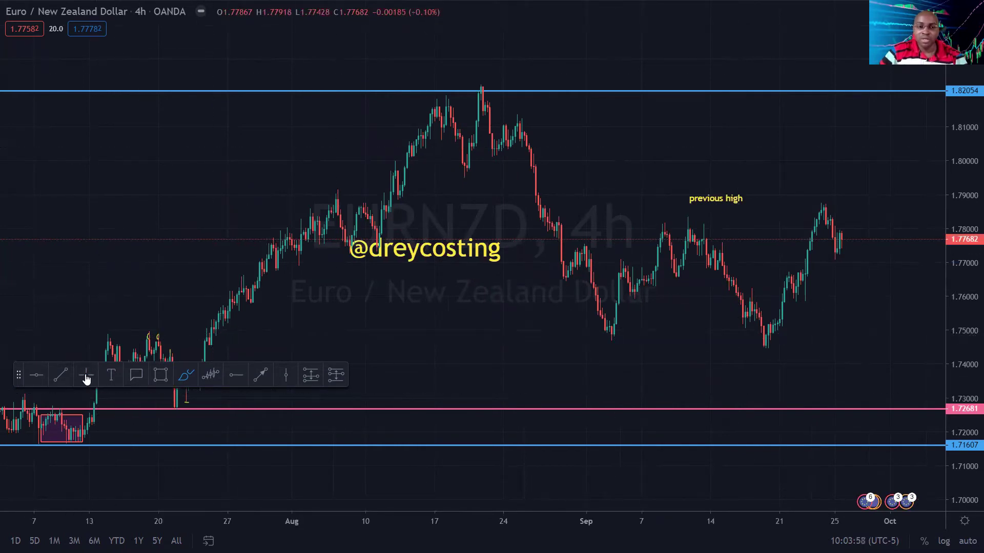
drag(654, 426, 478, 350)
scroll(610, 345, up, 1)
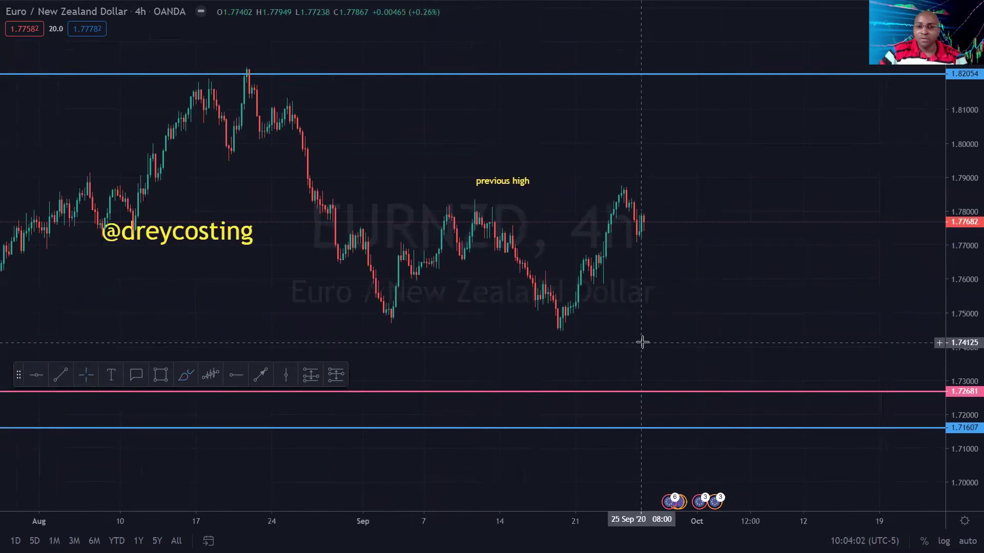
drag(700, 323, 773, 323)
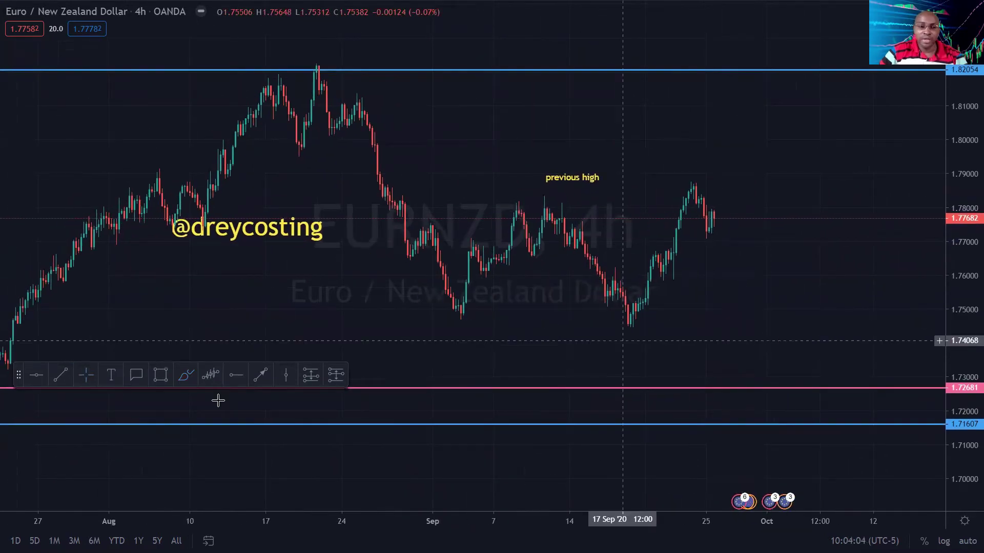
click(186, 376)
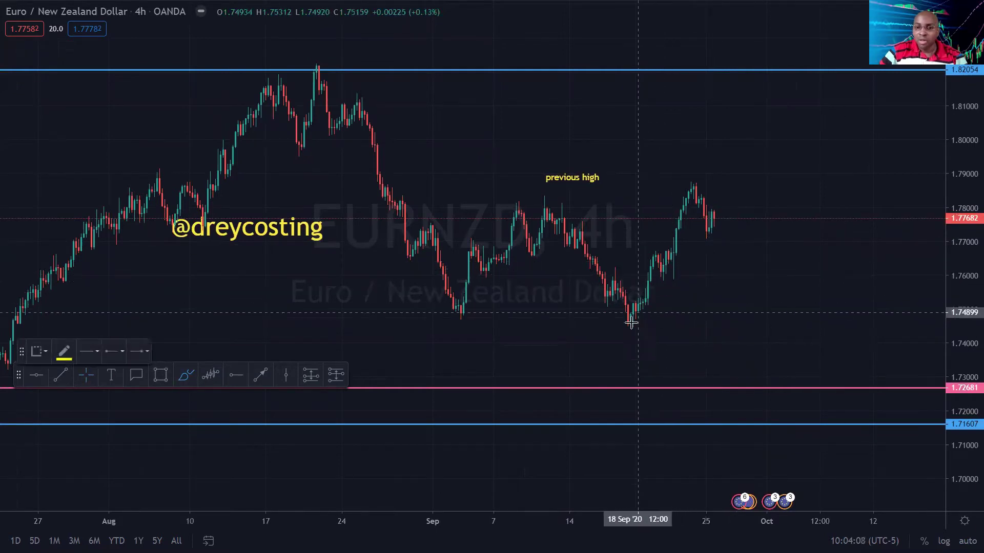
mouse_move(628, 306)
mouse_down()
mouse_move(644, 329)
mouse_move(629, 303)
mouse_move(695, 205)
mouse_move(710, 210)
mouse_move(733, 265)
mouse_up()
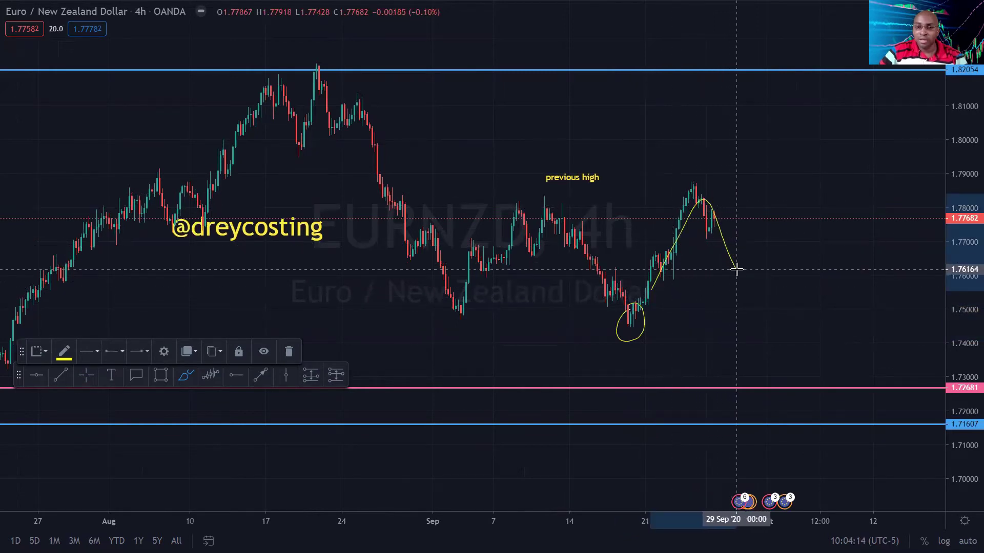
- Brush a level line near 1.760 and a dip-then-rally path up to about 1.816
drag(308, 273, 810, 275)
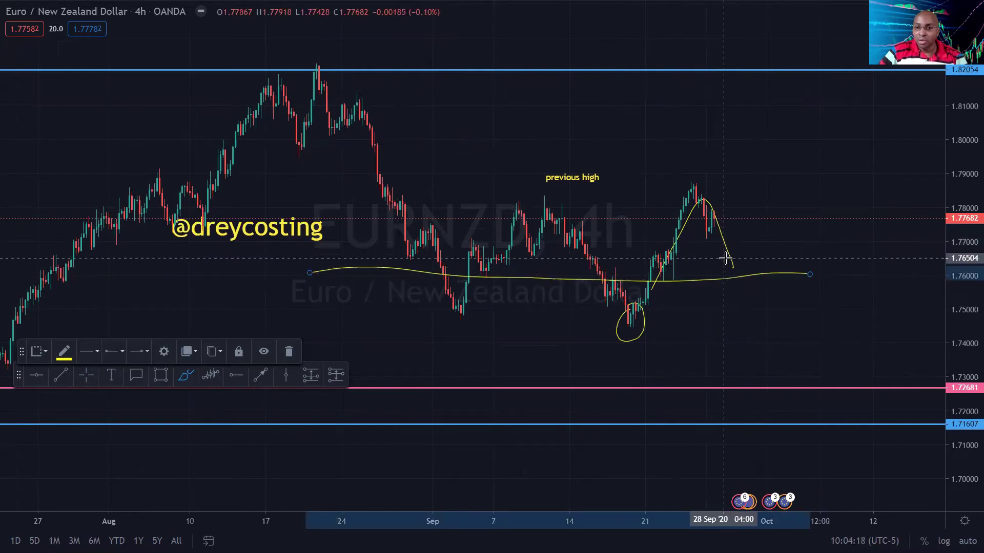
mouse_move(728, 259)
mouse_down()
mouse_move(738, 278)
mouse_move(746, 261)
mouse_up()
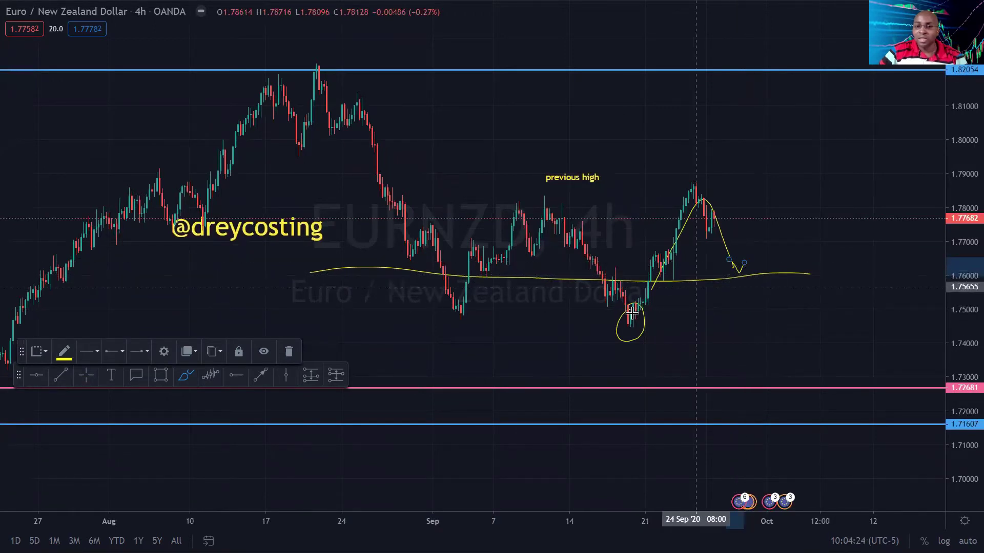
drag(741, 270, 853, 83)
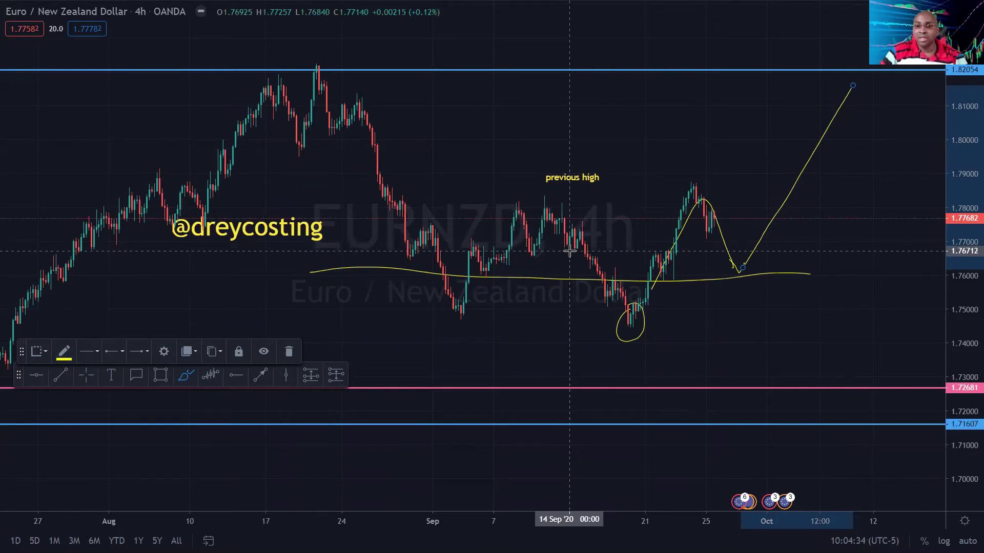
- Undo the yellow sketches and place a horizontal line at 1.76467
key(ctrl+z)
key(ctrl+z)
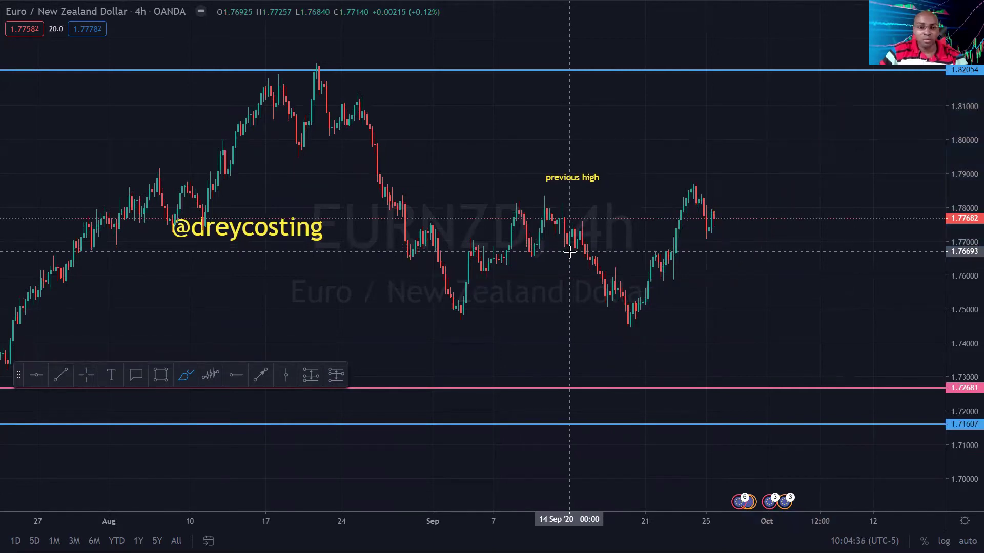
click(36, 375)
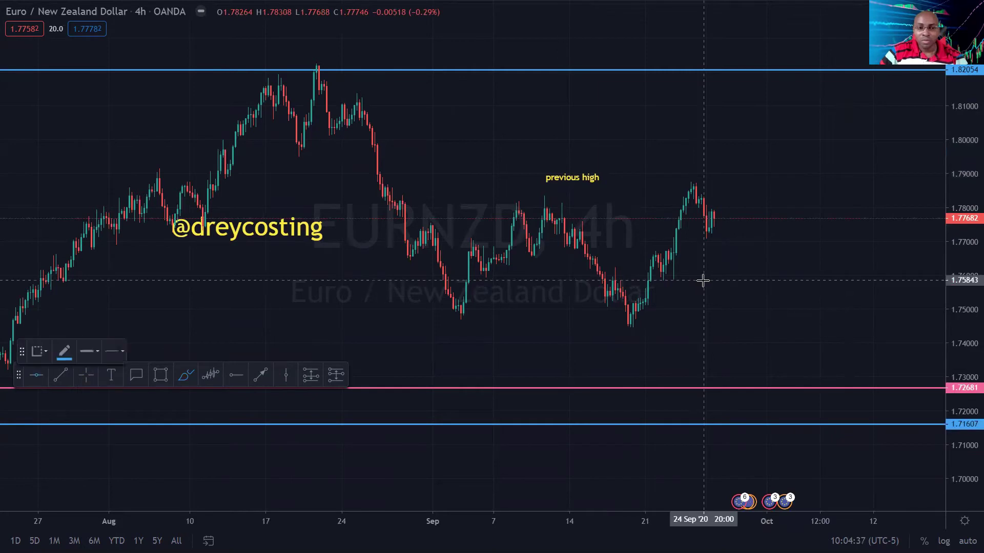
click(590, 262)
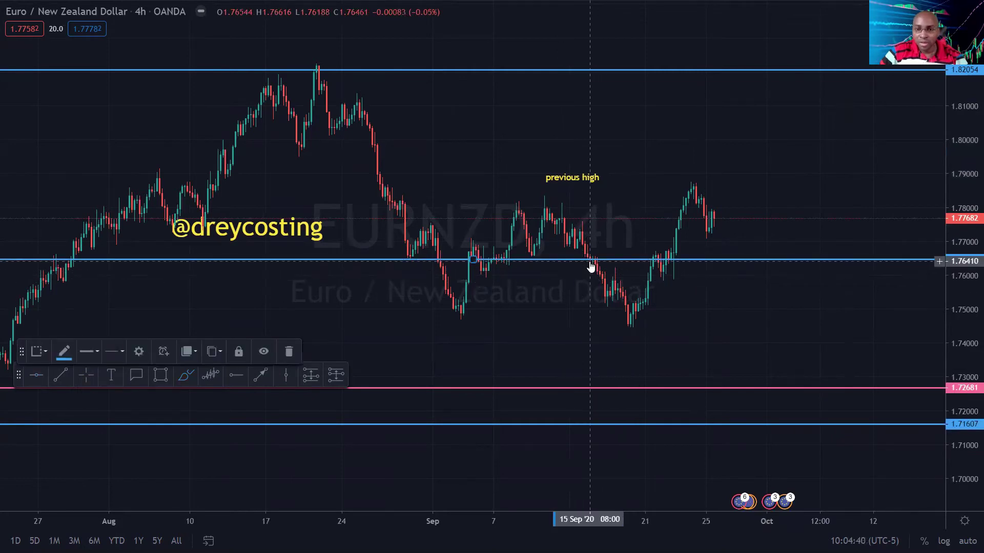
drag(591, 266, 566, 259)
- Change the 1.76467 horizontal line's colour to light pink
right_click(566, 260)
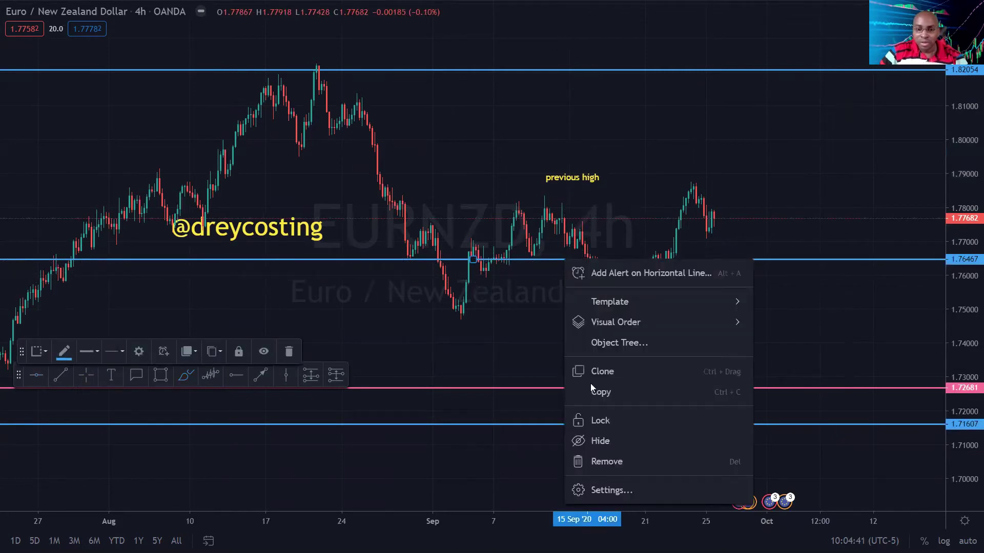
click(612, 490)
click(424, 265)
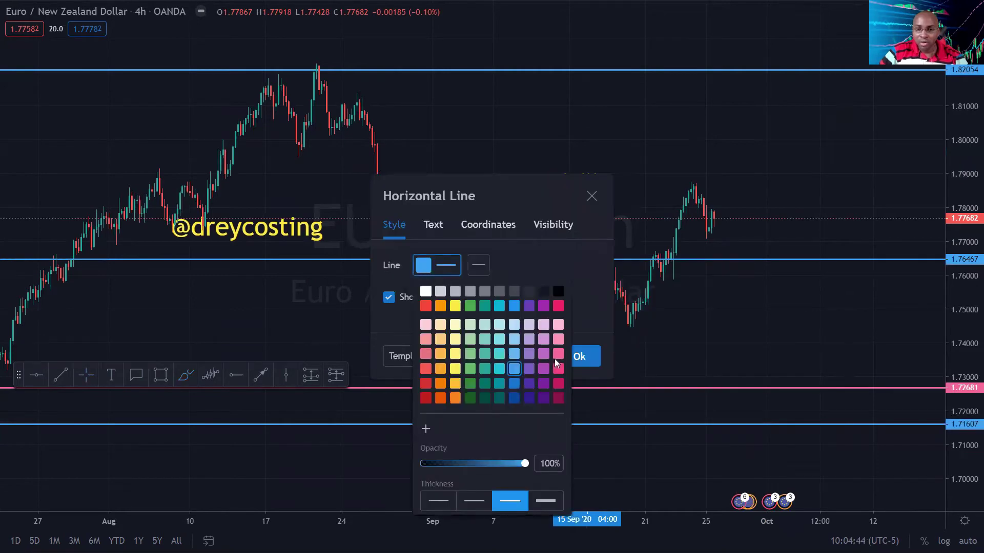
click(558, 325)
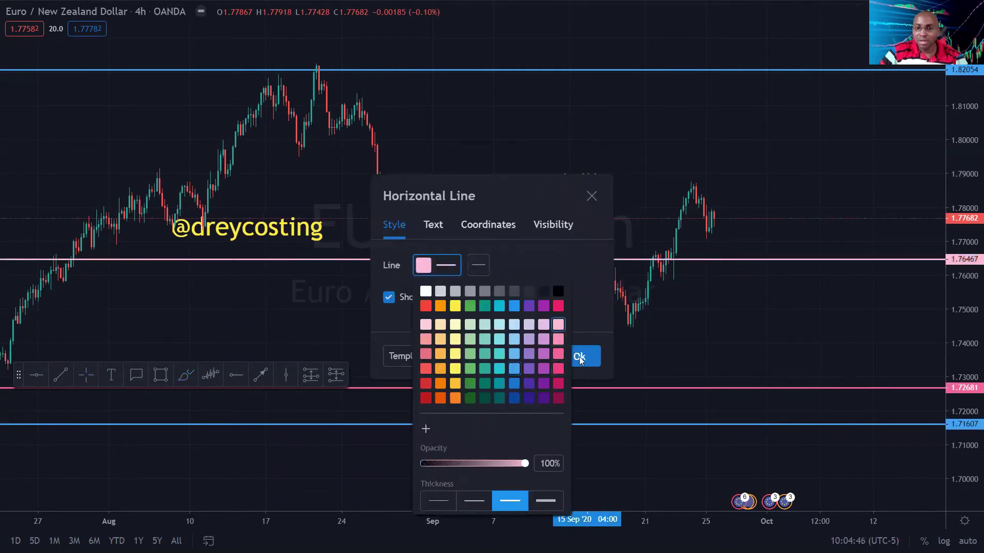
click(580, 358)
scroll(540, 387, down, 2)
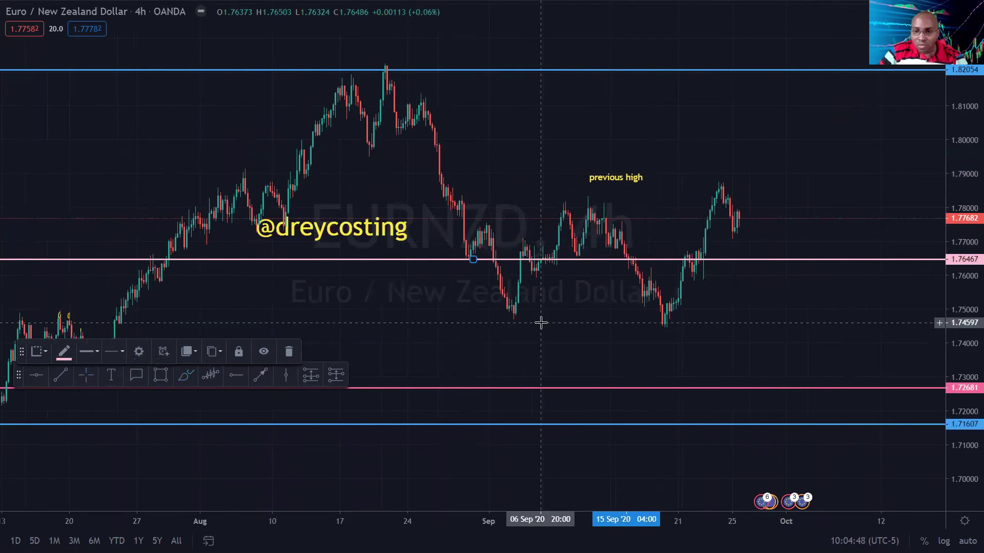
scroll(543, 328, up, 3)
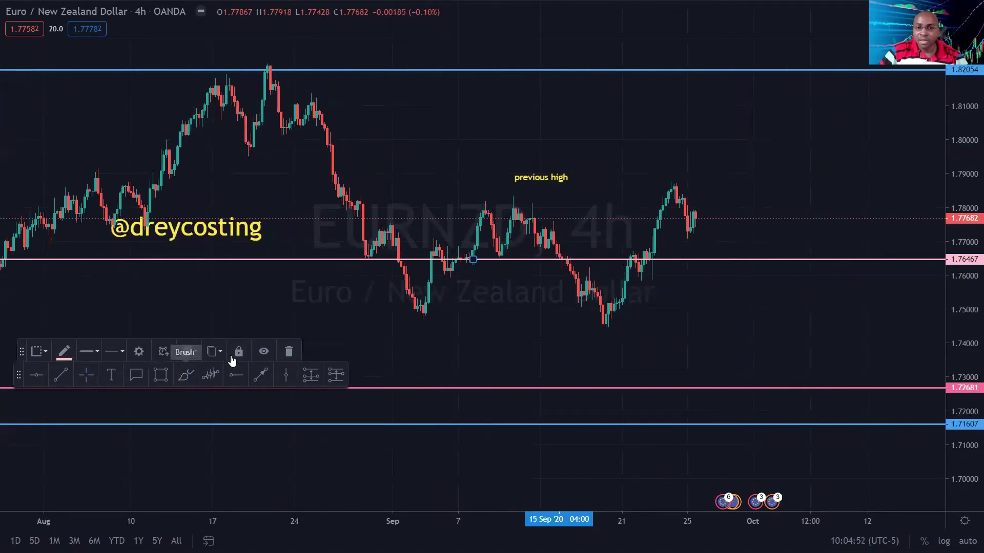
- Brush a yellow path from the latest candle down to the 1.76467 line, then up to about 1.812
mouse_move(695, 224)
mouse_down()
mouse_move(703, 231)
mouse_move(749, 217)
mouse_move(762, 256)
mouse_move(773, 255)
mouse_move(877, 90)
mouse_up()
click(185, 375)
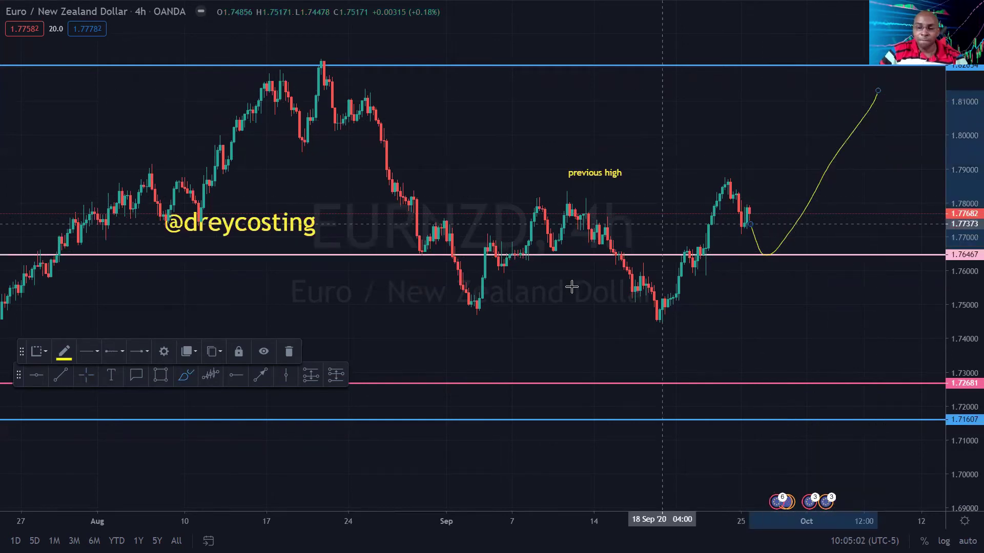
scroll(435, 314, up, 3)
scroll(369, 332, down, 1)
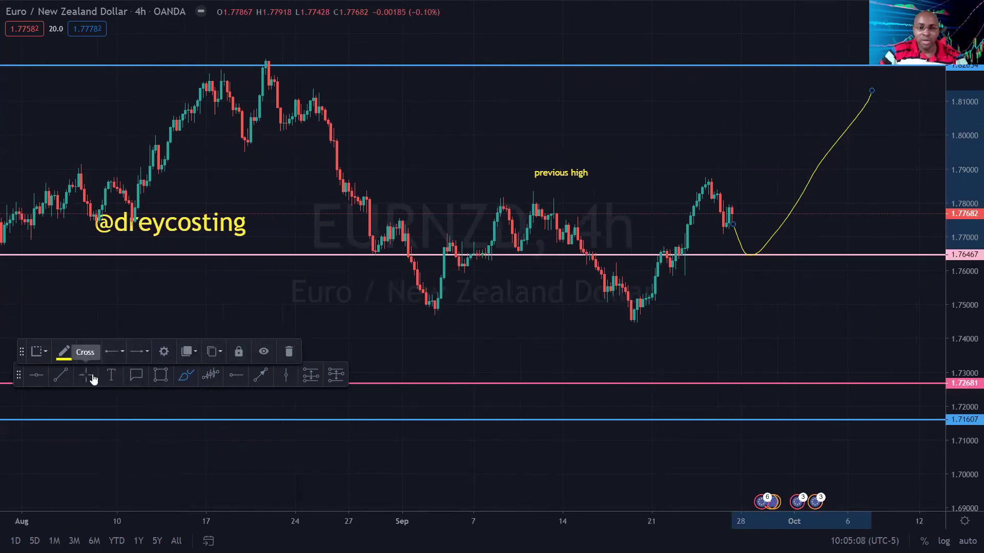
- Add a size-14 yellow 'previous low' text label below the recent low
click(111, 375)
click(645, 322)
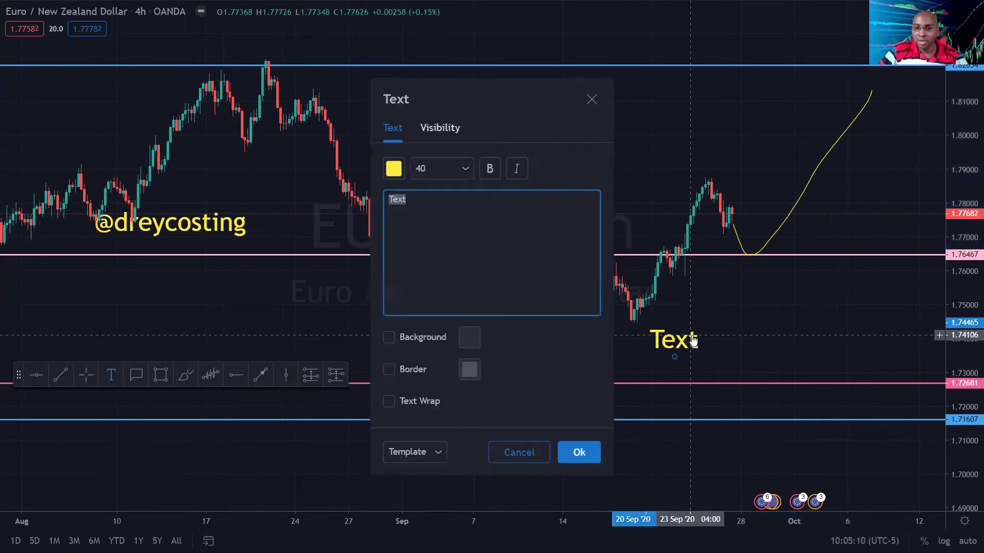
click(440, 174)
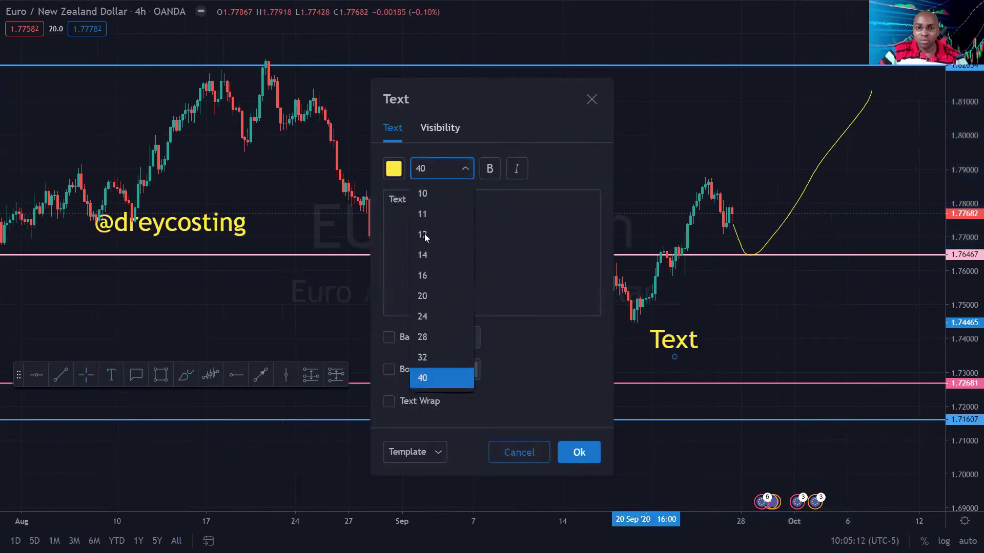
click(427, 257)
click(419, 205)
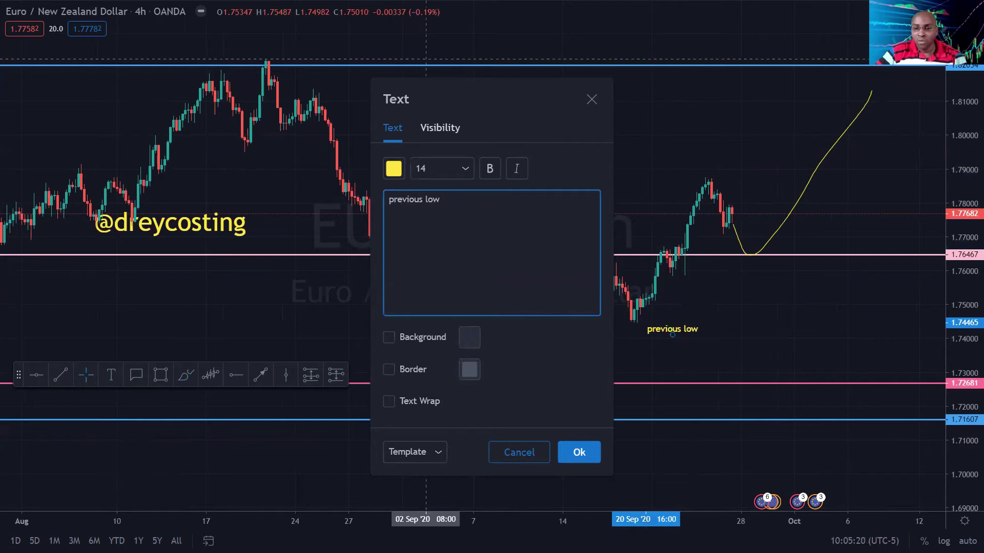
click(577, 452)
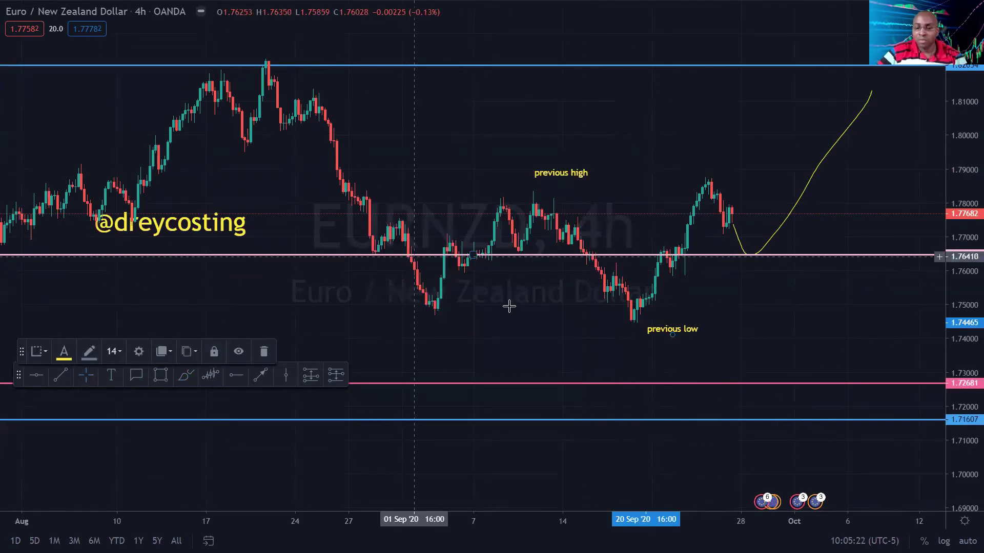
- Add a 'higher low' text label beneath the projected dip at 1.76467
click(110, 380)
click(766, 265)
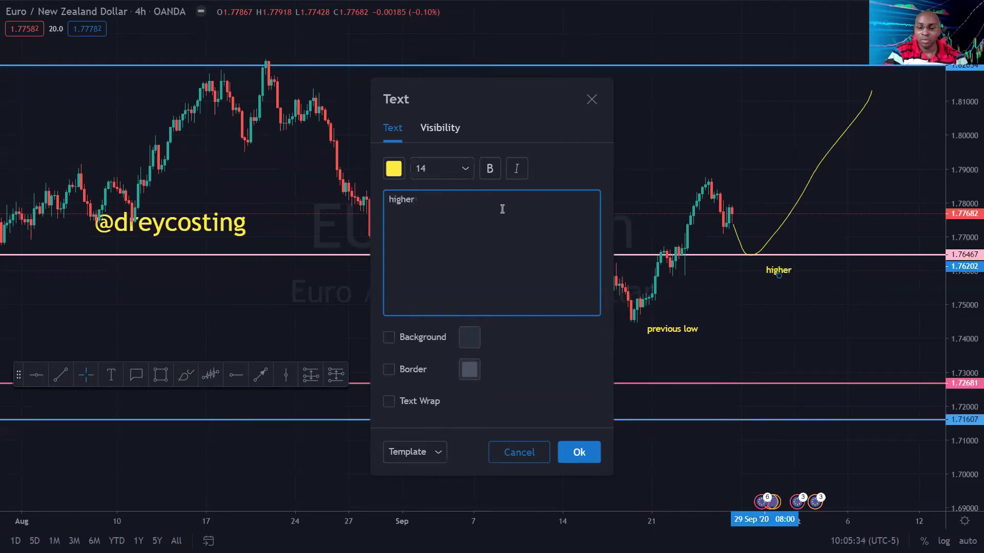
click(580, 455)
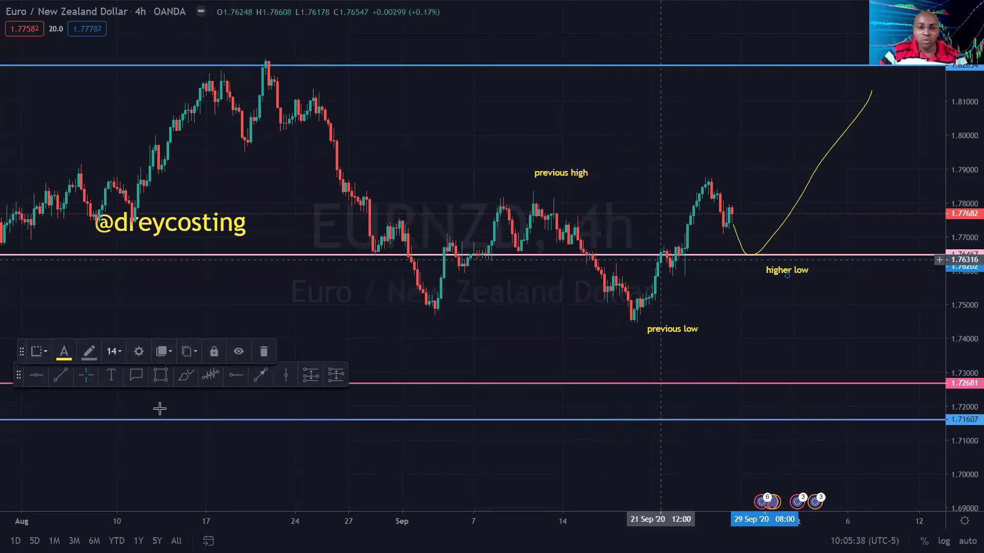
- Place a long position entered at 1.76561 with stop 1.75007 and target 1.80263
click(311, 378)
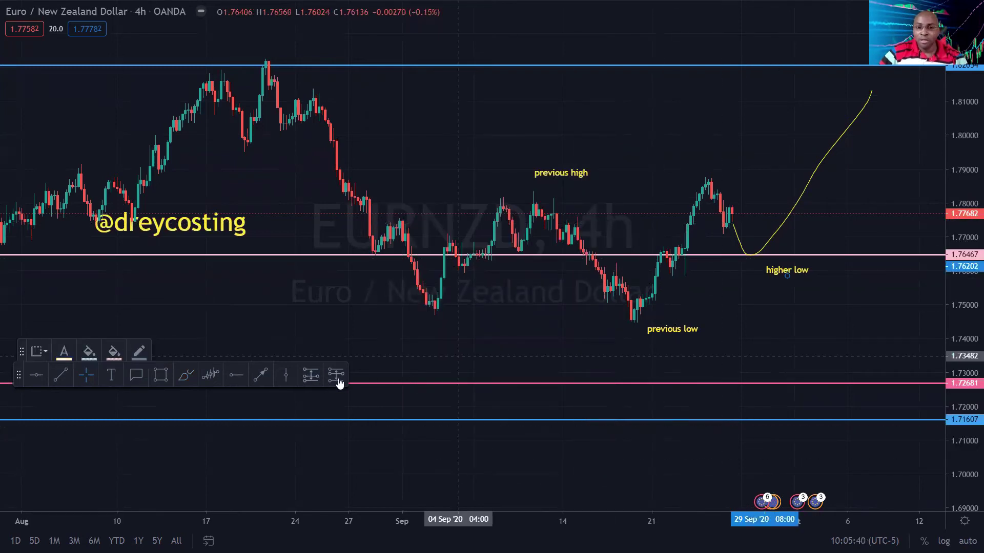
click(787, 252)
drag(786, 200, 787, 126)
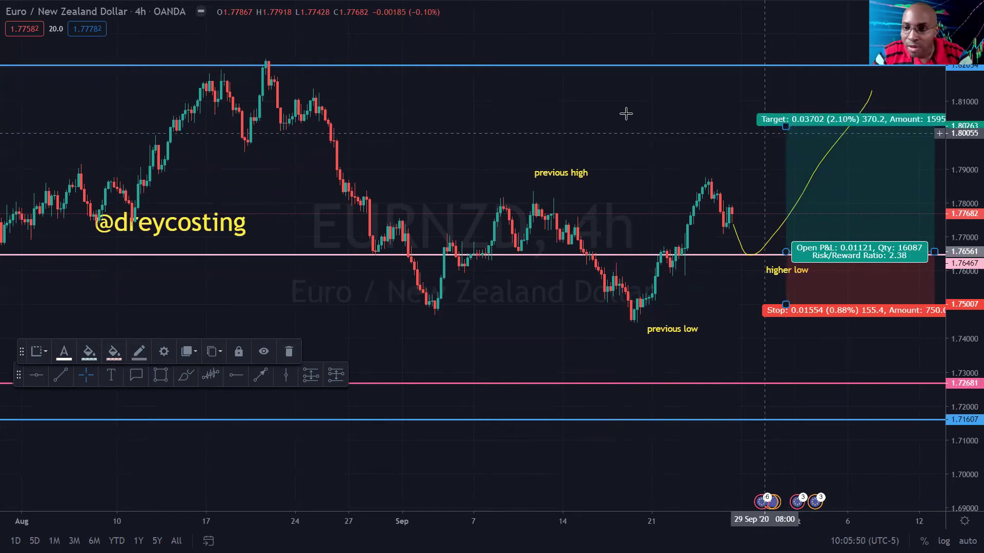
click(655, 106)
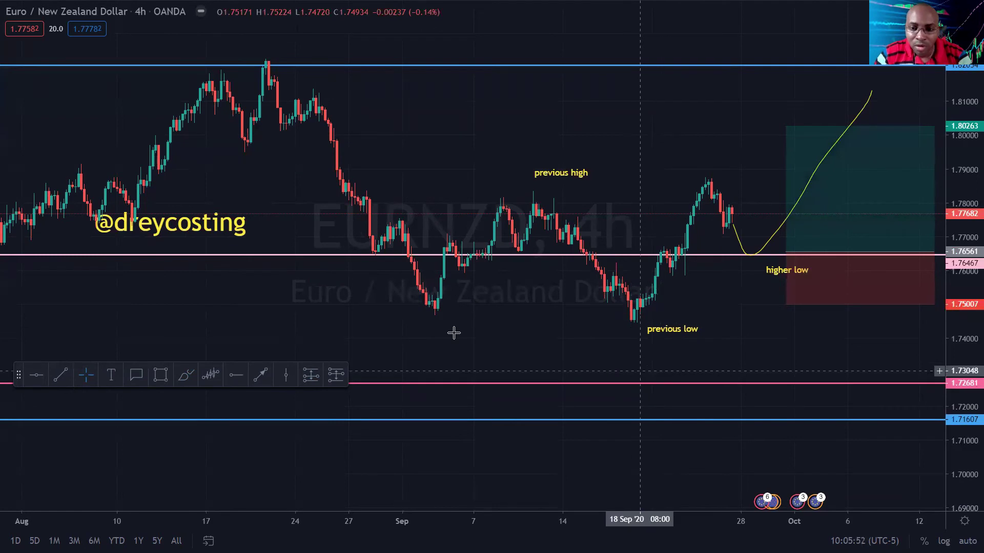
mouse_move(540, 329)
mouse_down()
mouse_move(394, 319)
mouse_move(401, 315)
mouse_up()
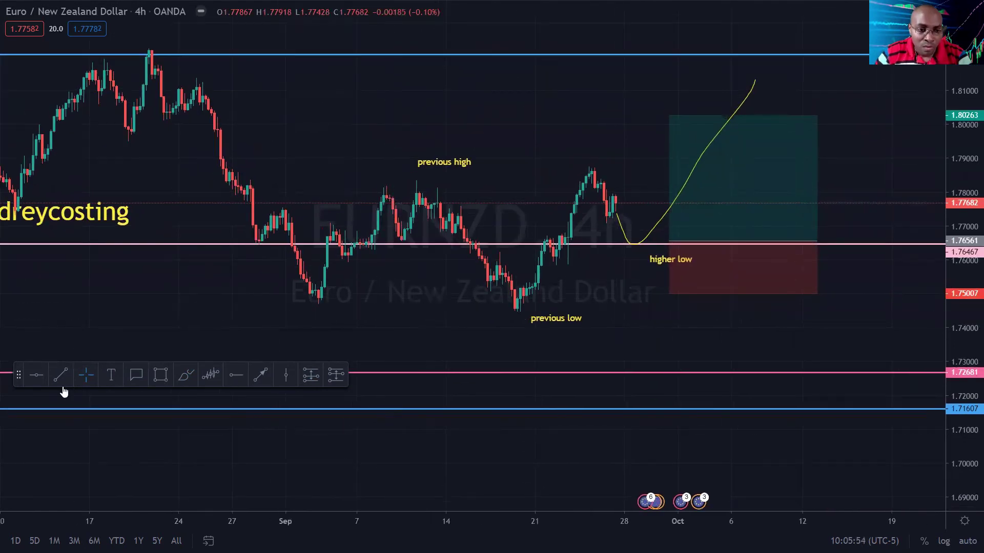
- Add a pink horizontal line at the 1.80263 level
click(33, 380)
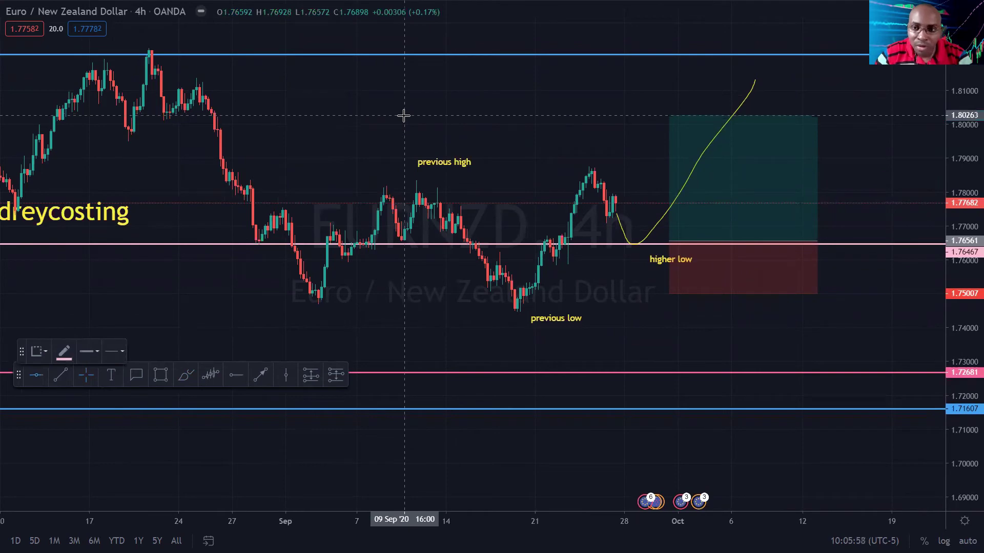
click(404, 115)
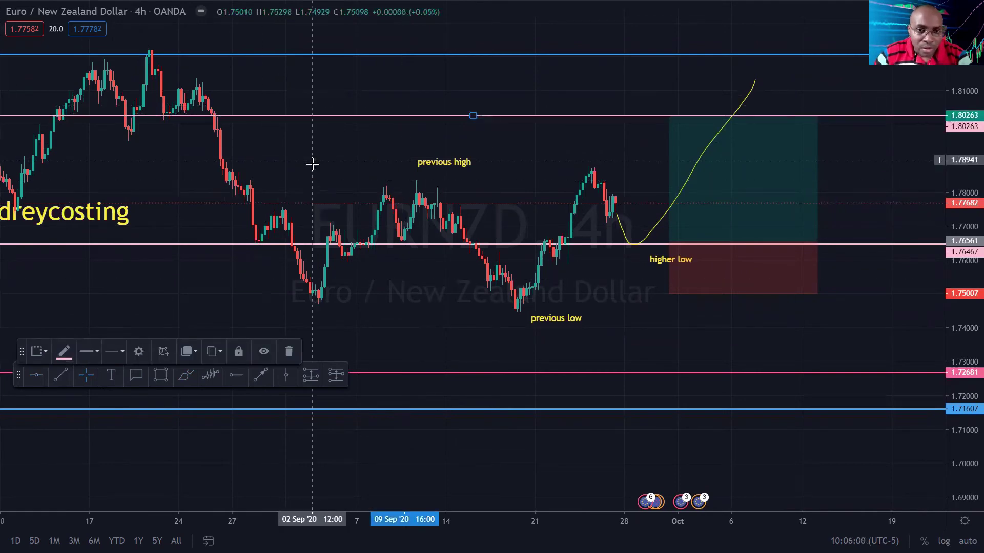
click(312, 163)
scroll(297, 143, left, 5)
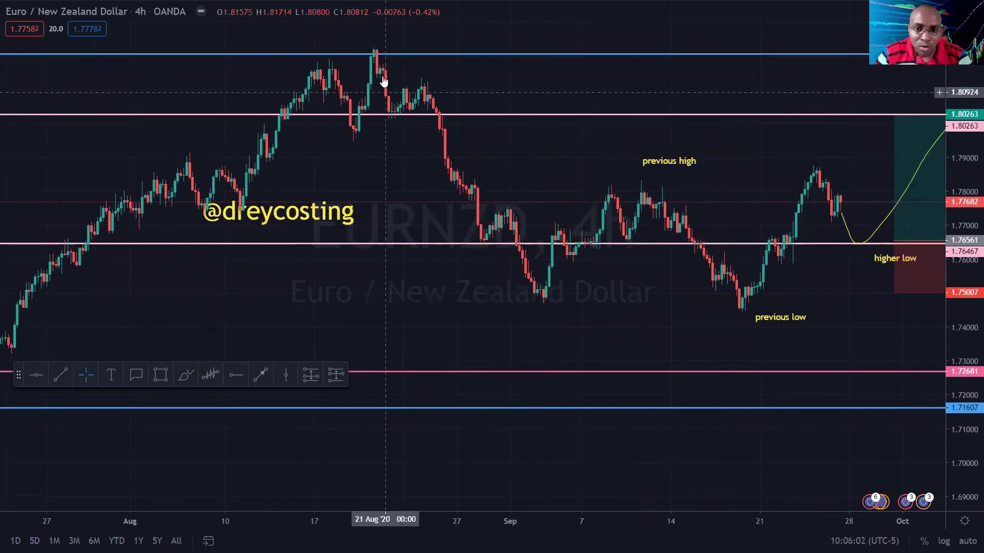
- Draw a purple supply-zone rectangle over the August highs and lower the long target to 1.79583
drag(545, 149, 614, 145)
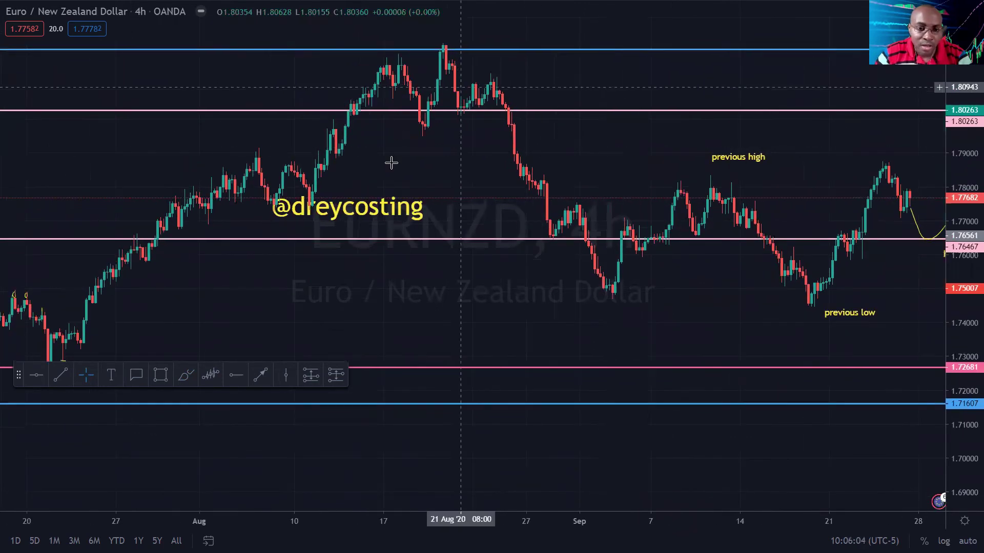
click(160, 375)
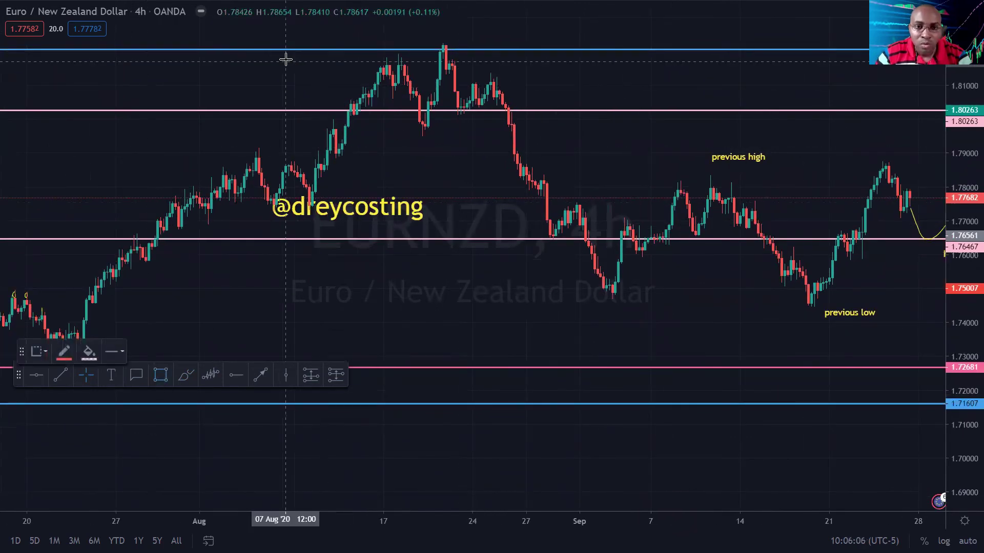
mouse_move(283, 57)
mouse_down()
mouse_move(292, 110)
mouse_move(687, 108)
mouse_up()
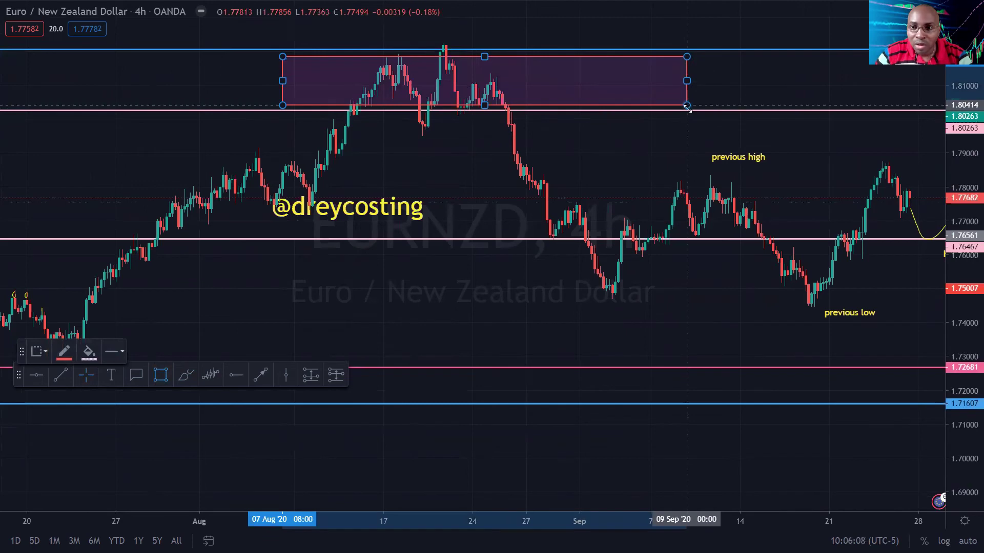
click(666, 150)
drag(628, 149, 369, 112)
drag(674, 83, 673, 106)
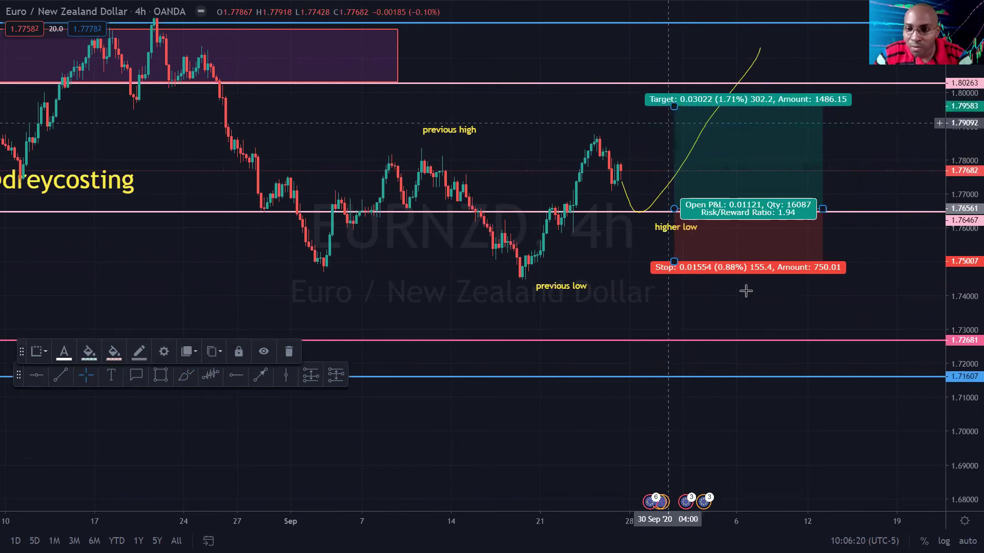
- Raise the long position's stop to 1.76202 just under entry, giving about 8.42 reward-to-risk
click(661, 288)
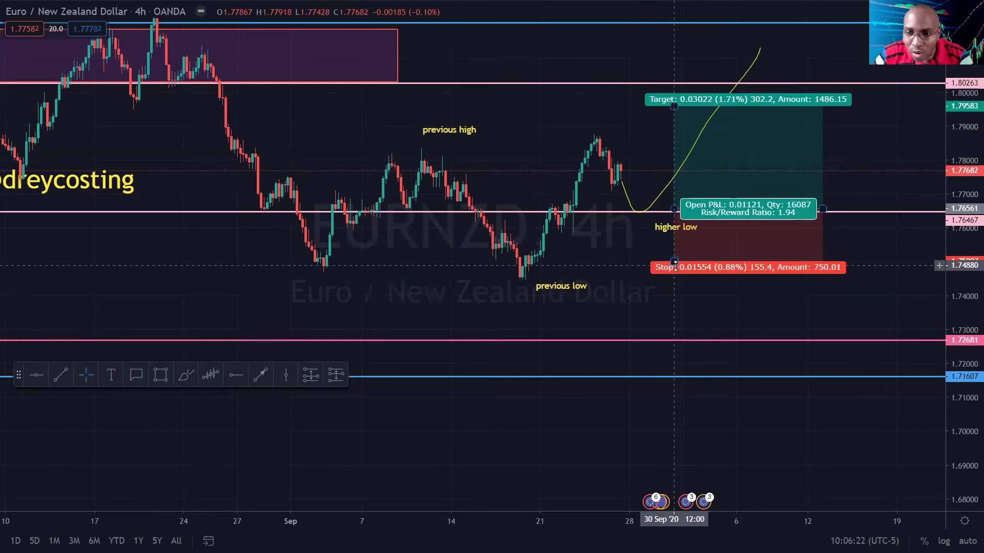
drag(671, 263, 677, 225)
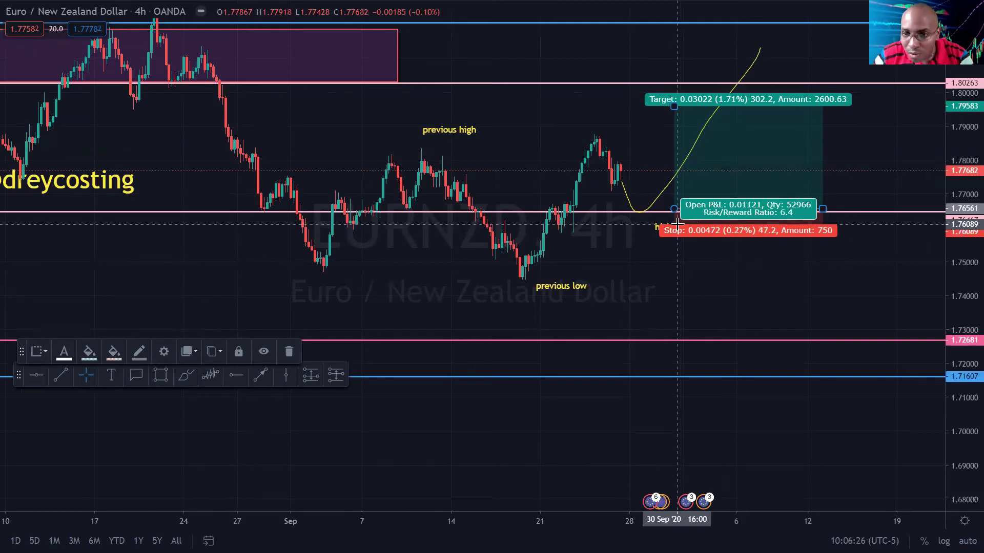
drag(678, 225, 675, 220)
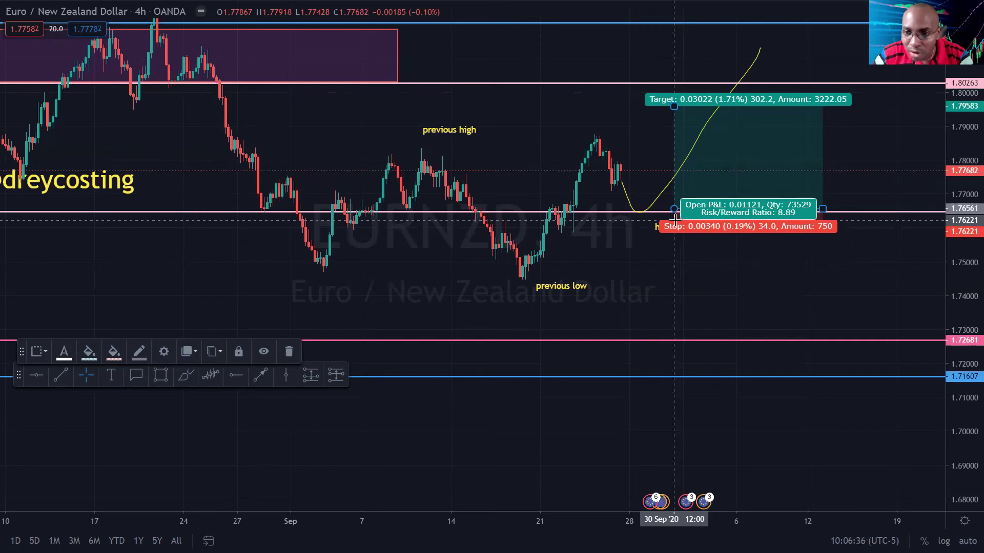
drag(675, 219, 676, 221)
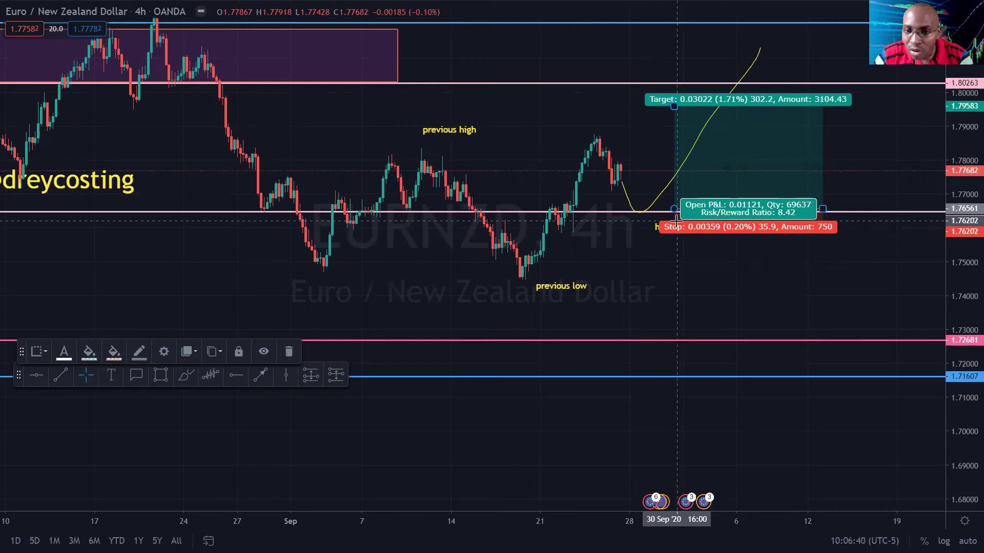
click(694, 272)
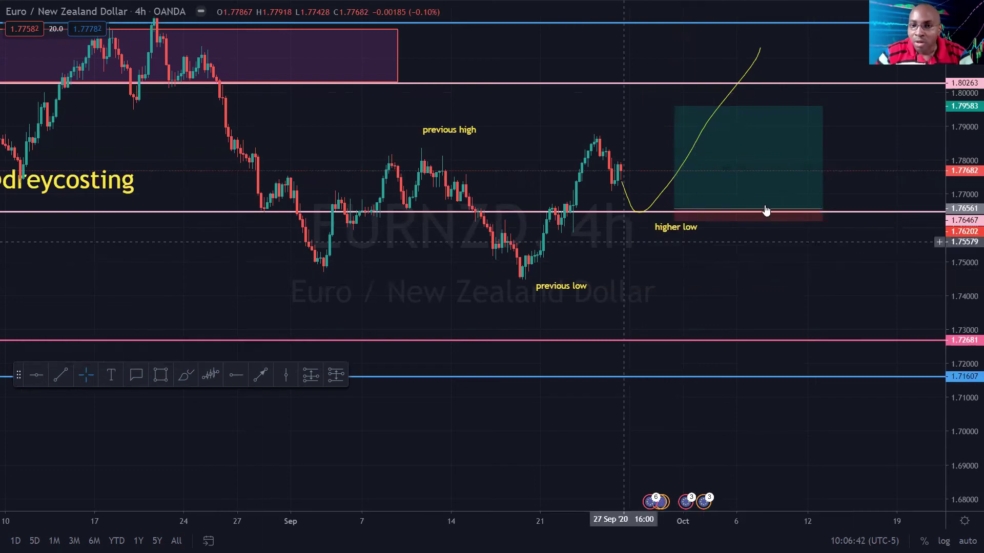
drag(657, 296, 741, 305)
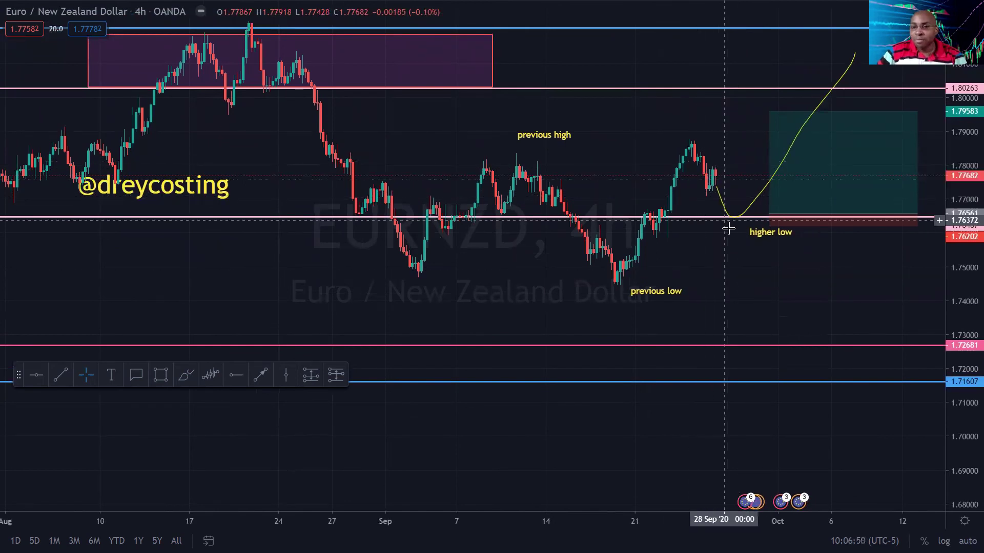
- Move the pink support line up to 1.76561, level with the long entry
click(779, 198)
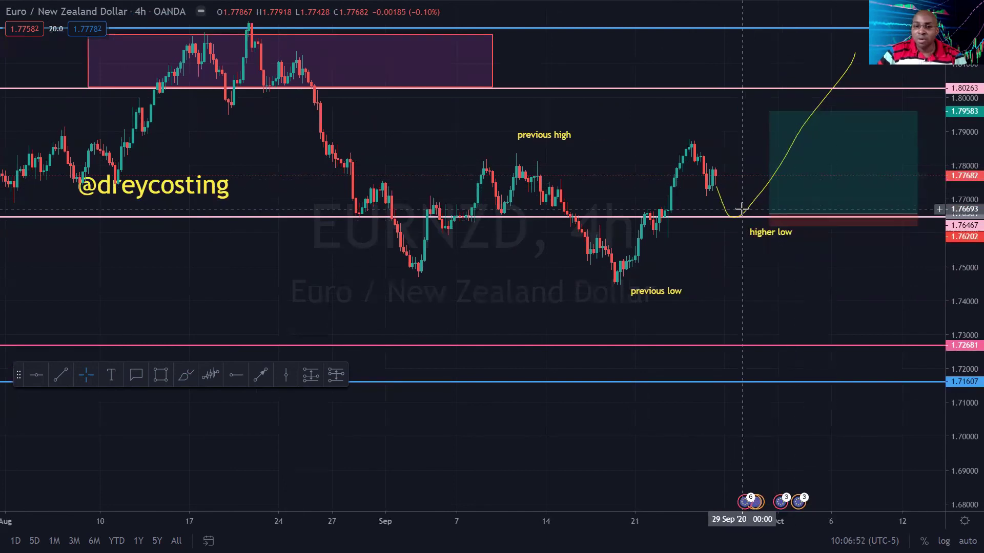
click(726, 218)
drag(728, 217, 729, 215)
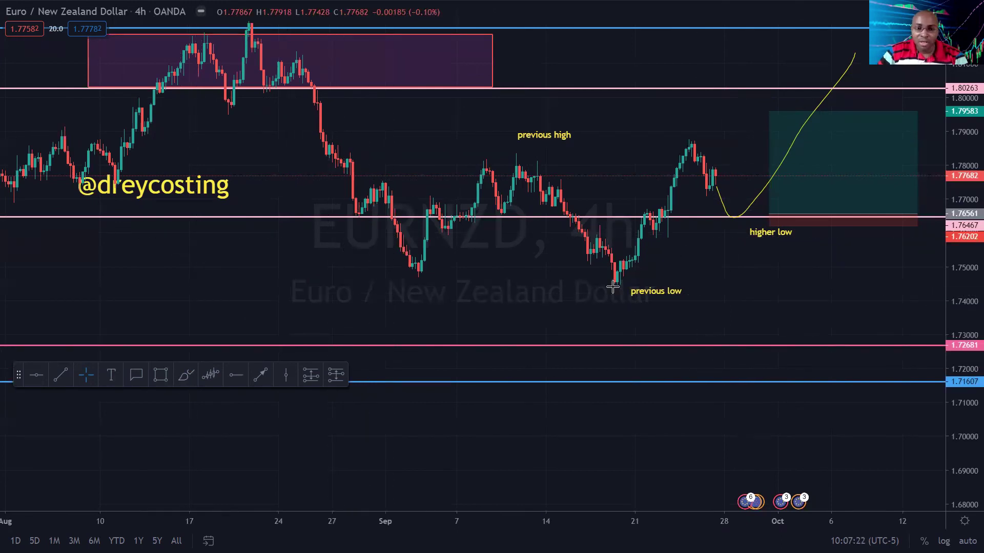
key(alt+shift+b)
drag(718, 187, 753, 328)
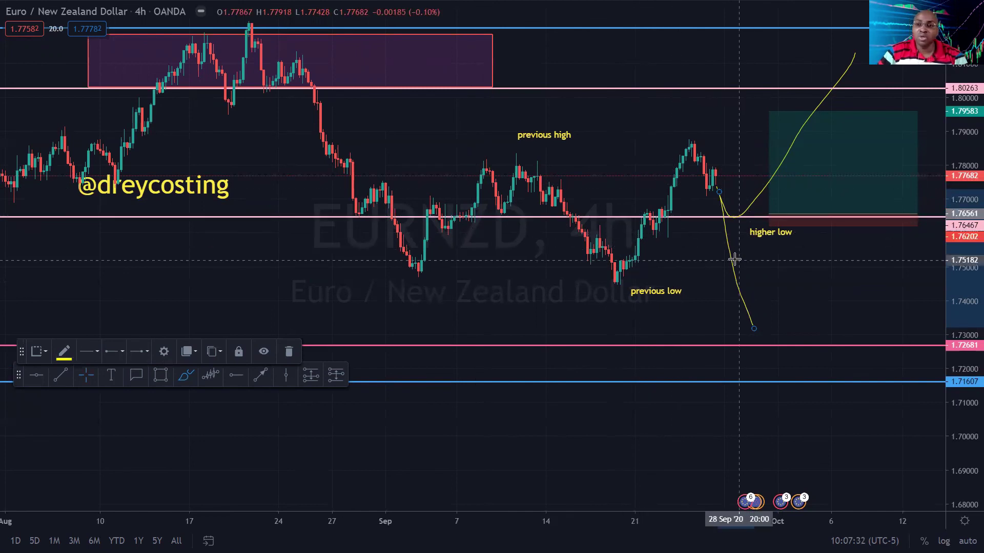
key(Delete)
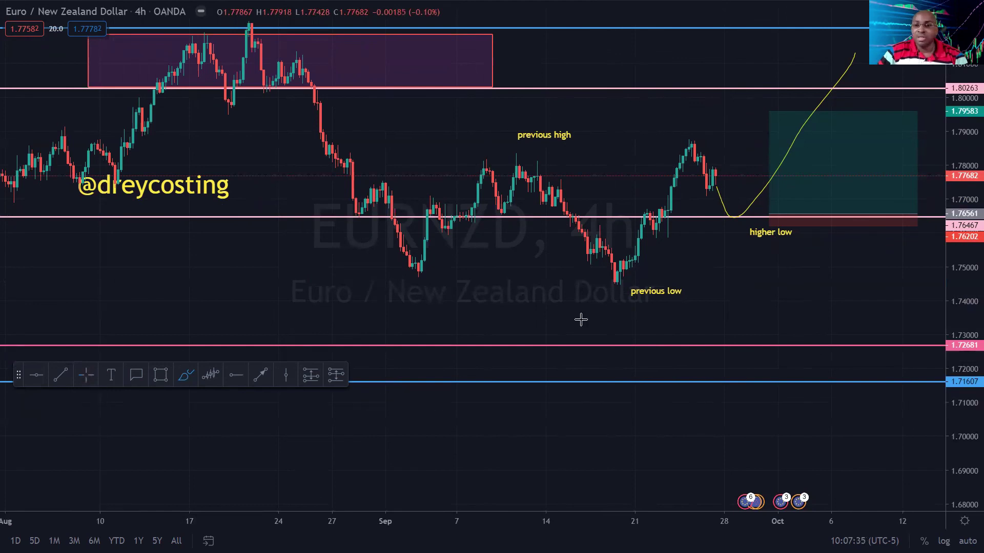
drag(796, 296, 806, 296)
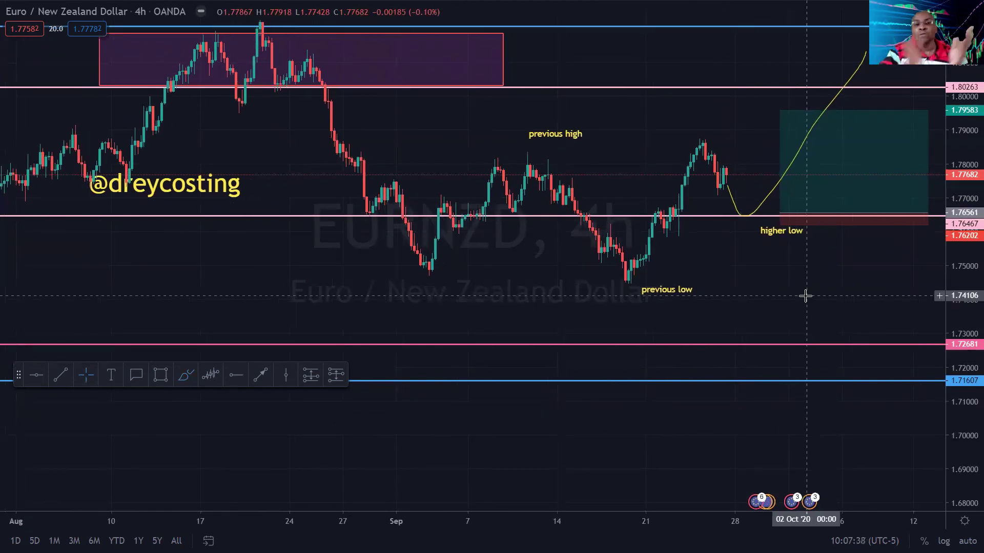